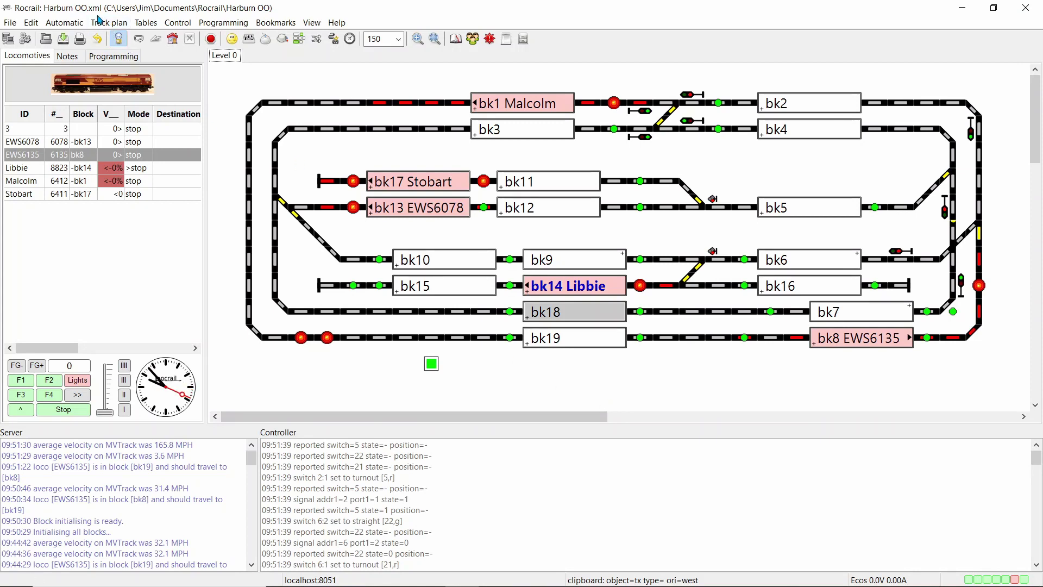
Switch the track plan to edit mode and add a text label 'Subscribe' below the bottom track
left_click(104, 22)
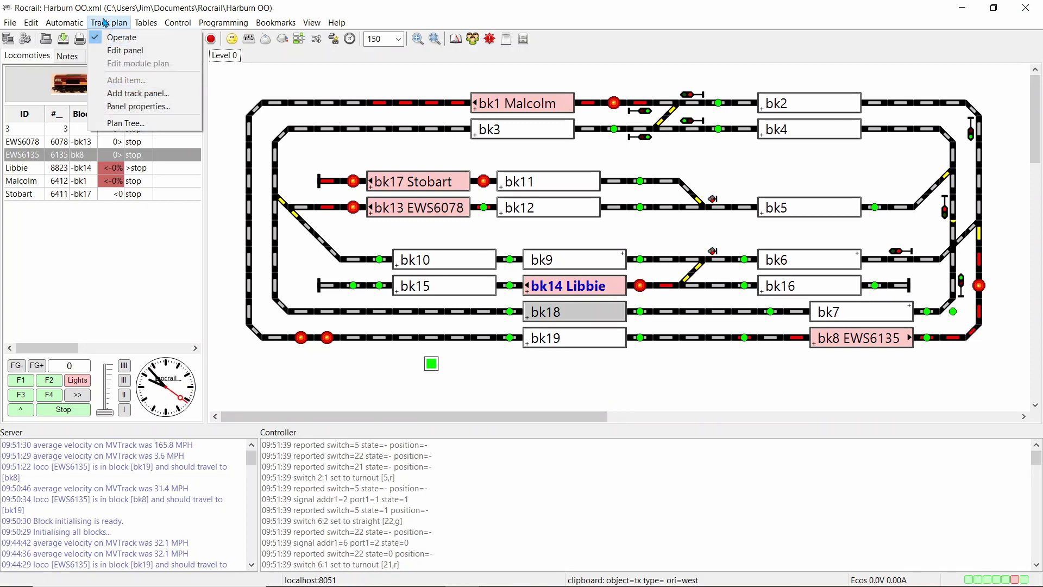
left_click(115, 50)
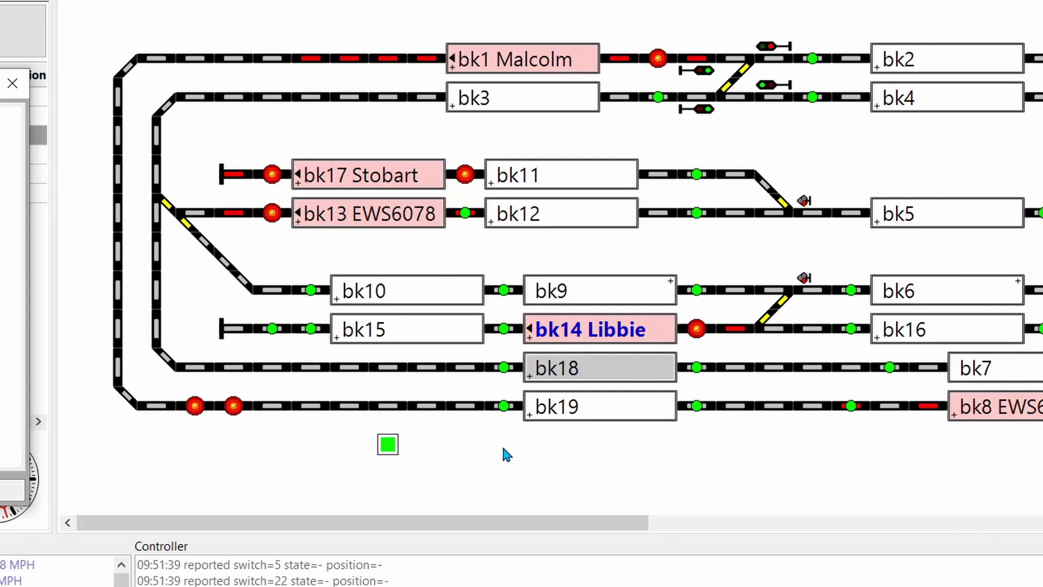
right_click(512, 370)
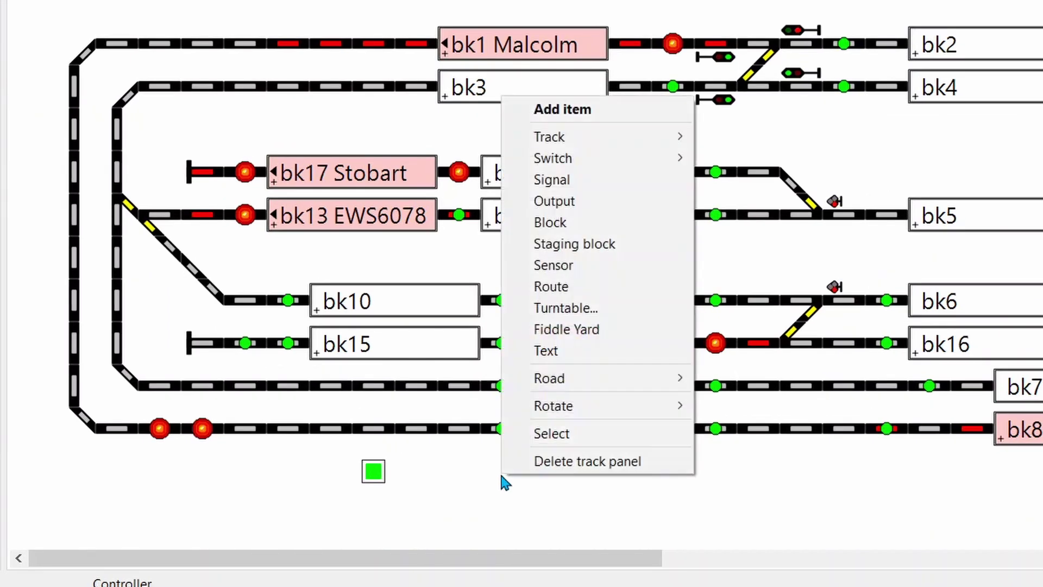
left_click(569, 359)
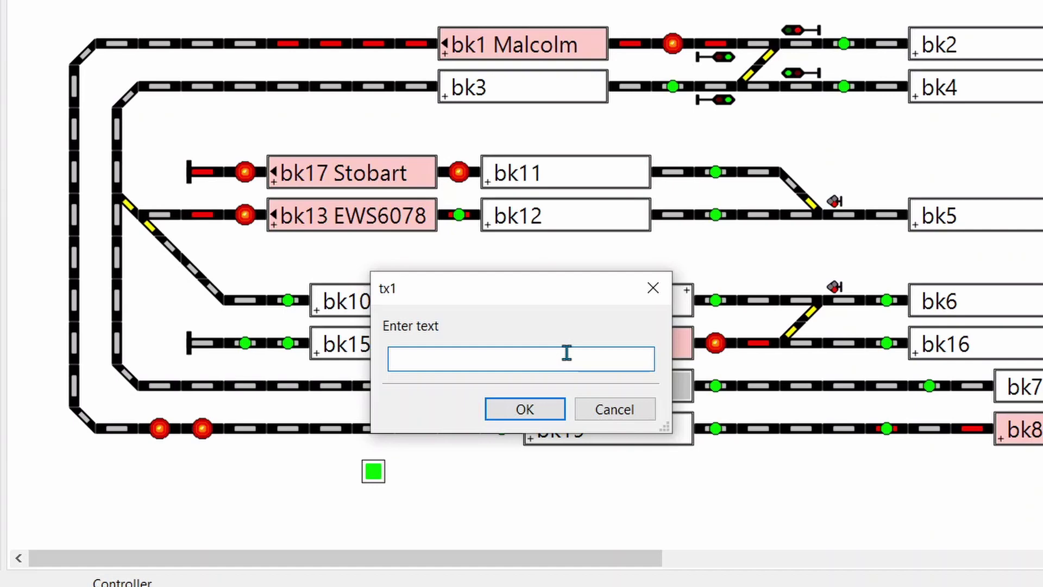
type("Su")
type("bscrib")
type("e")
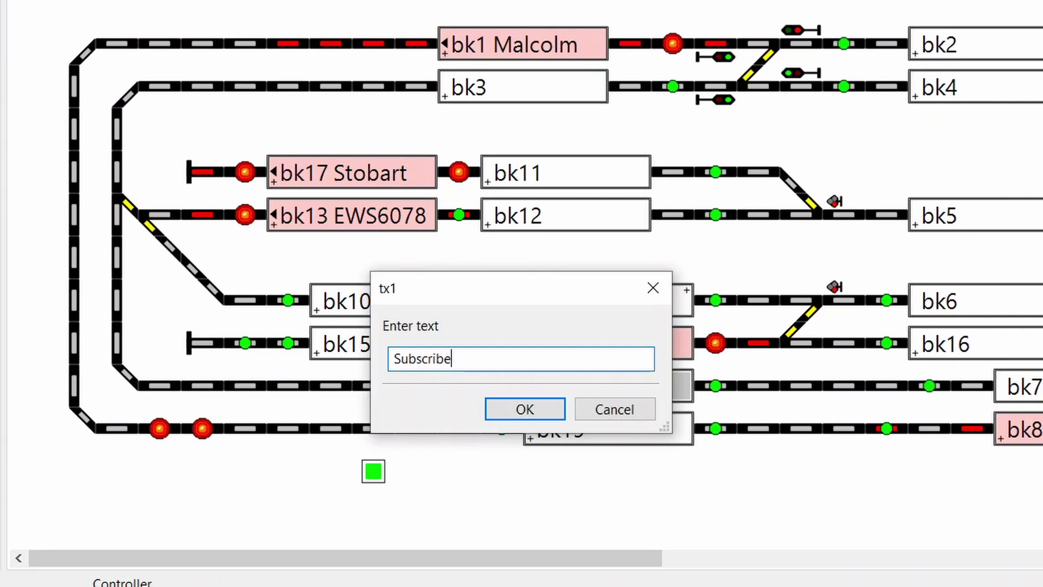
key("Return")
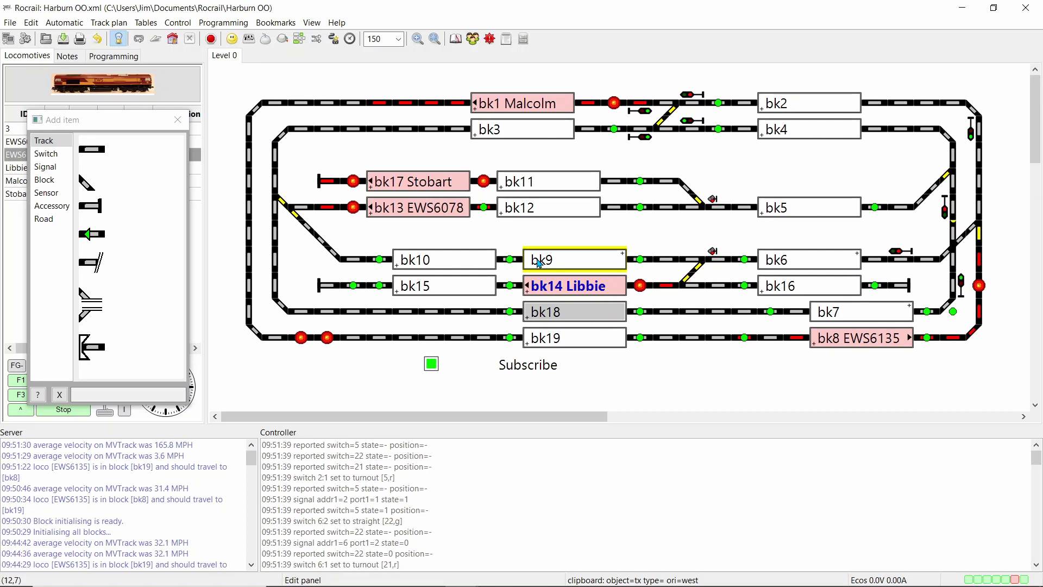
Open the Actions table with Ctrl+Shift+A and create a new action with ID 'Text'
key("ctrl+shift+a")
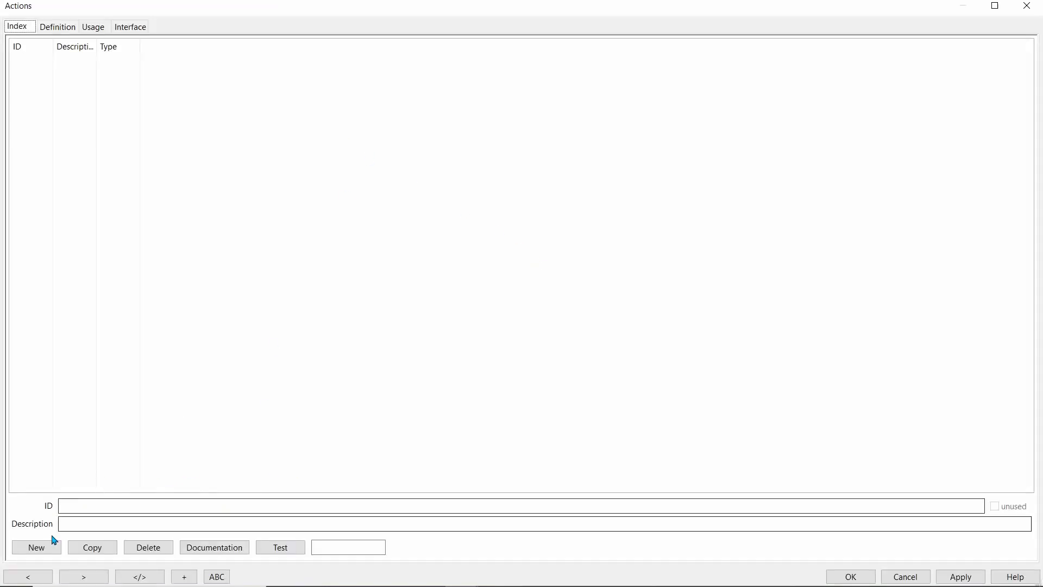
left_click(37, 547)
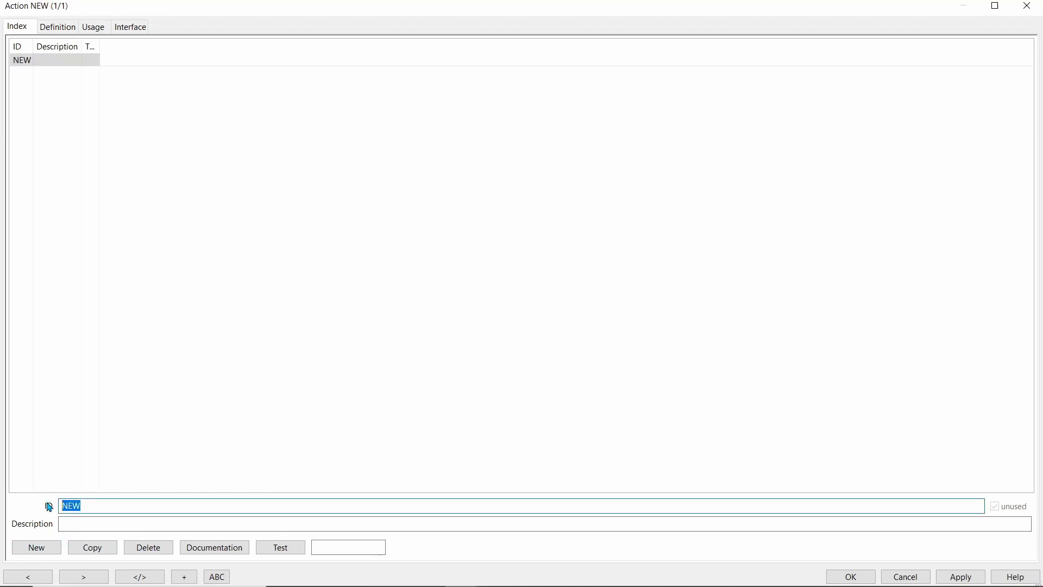
type("Text")
key("Return")
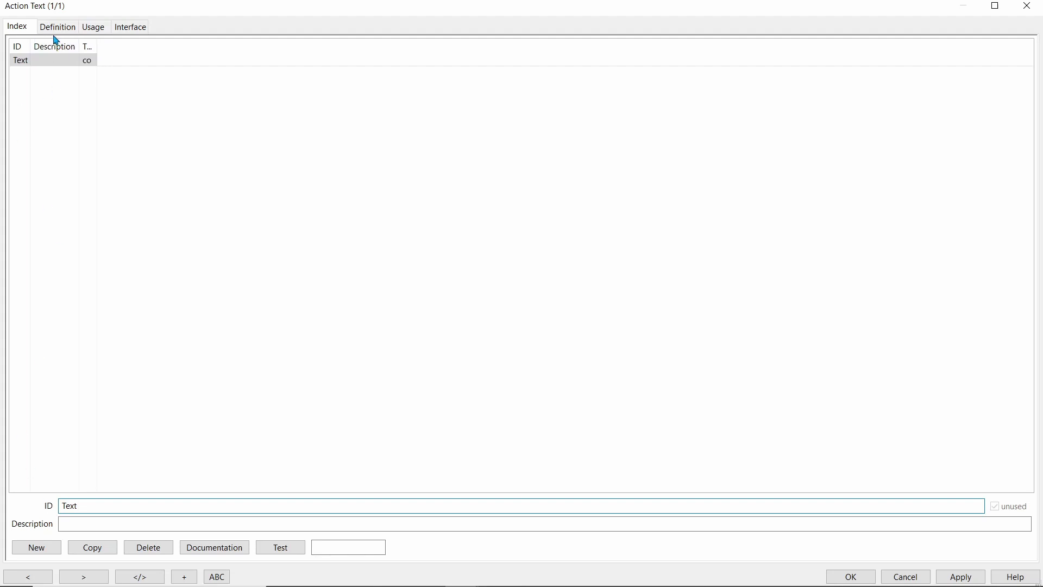
Make the Text action a text-type action targeting the tx1 label
left_click(53, 29)
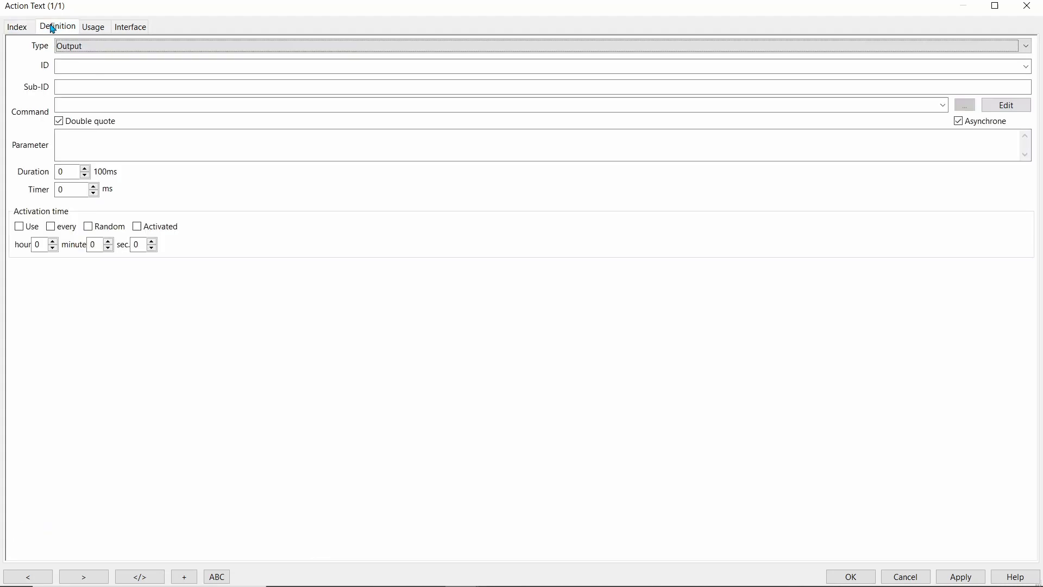
left_click(1023, 49)
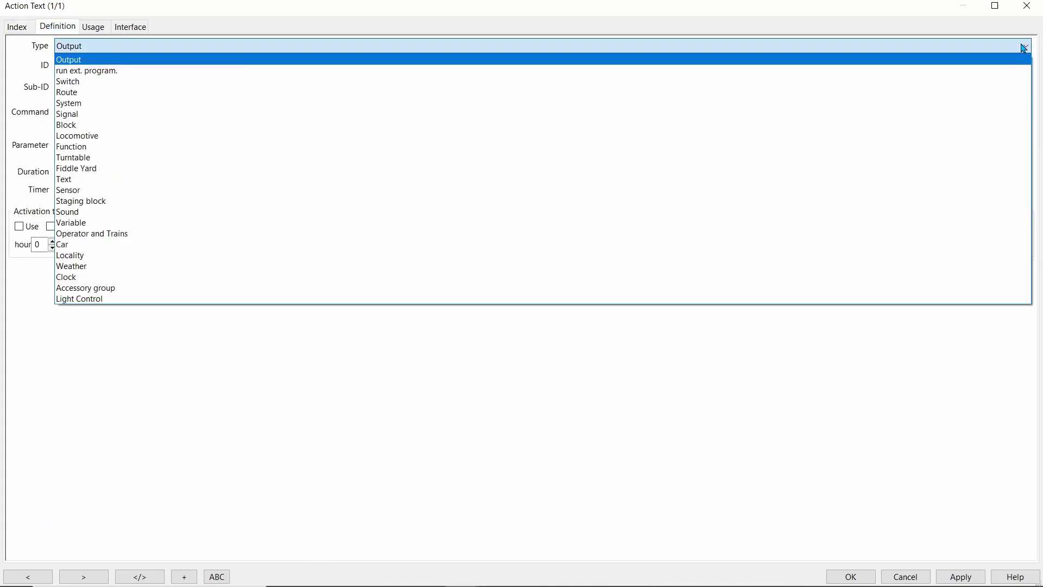
left_click(108, 184)
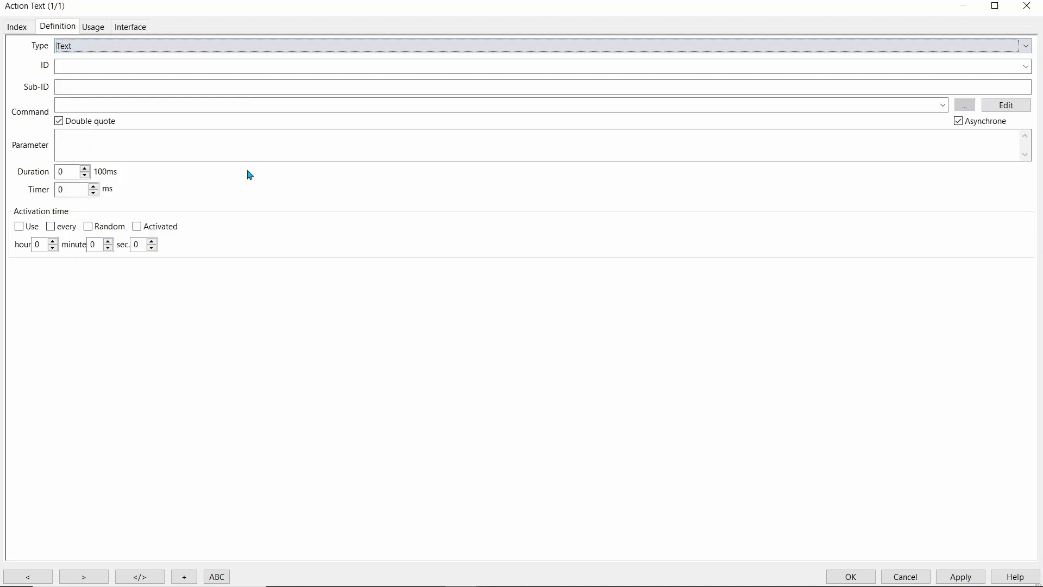
left_click(1027, 68)
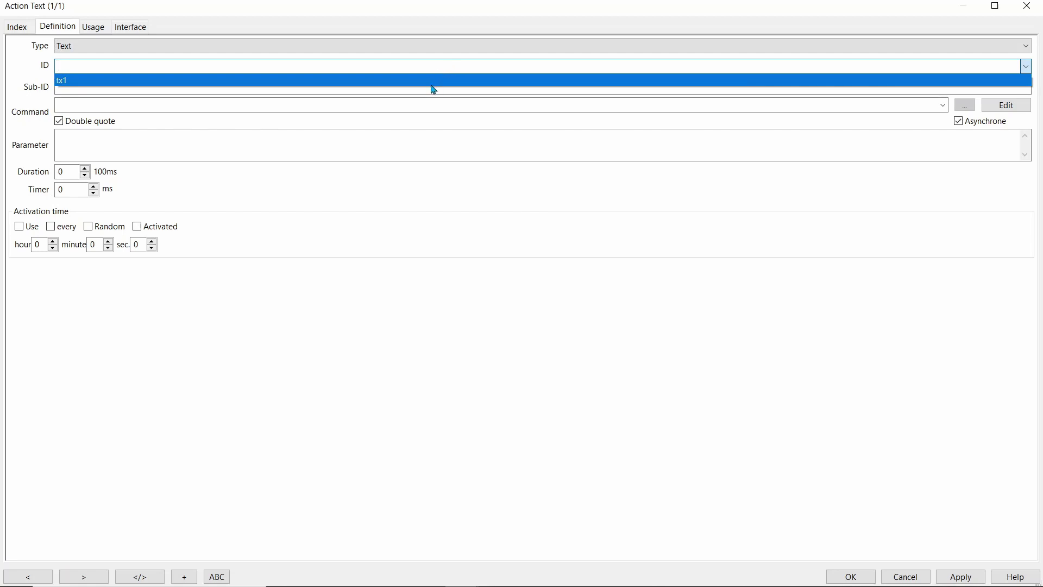
left_click(433, 83)
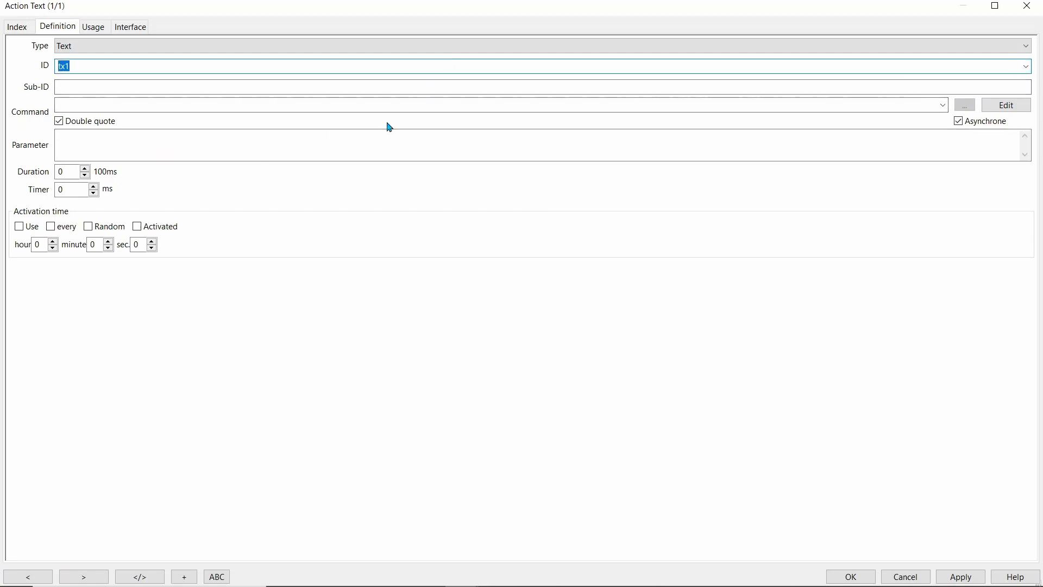
Set its command to update with parameter '%mvspeed%Thanks for watching', then apply and save
left_click(943, 105)
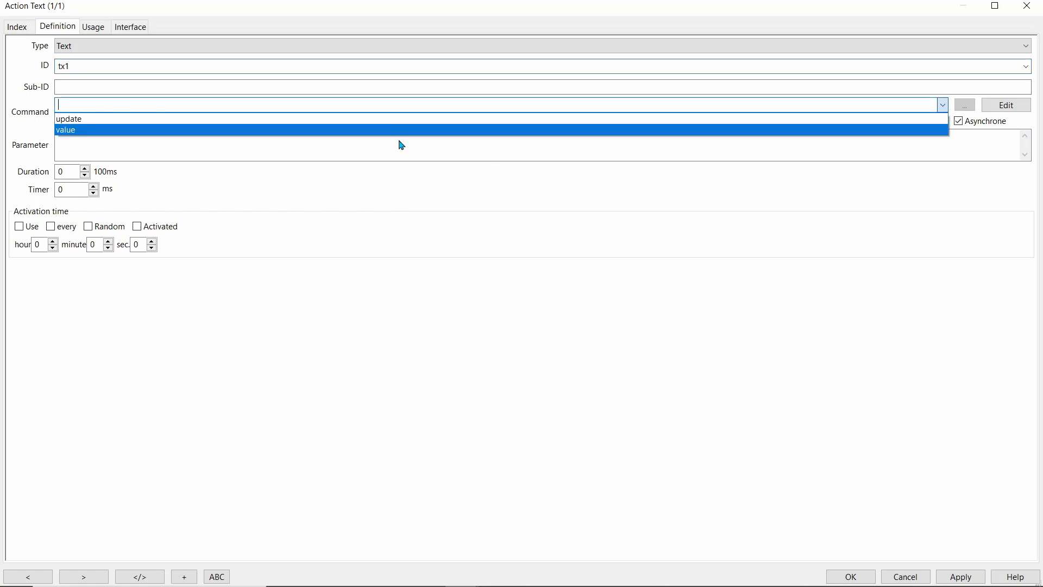
left_click(304, 125)
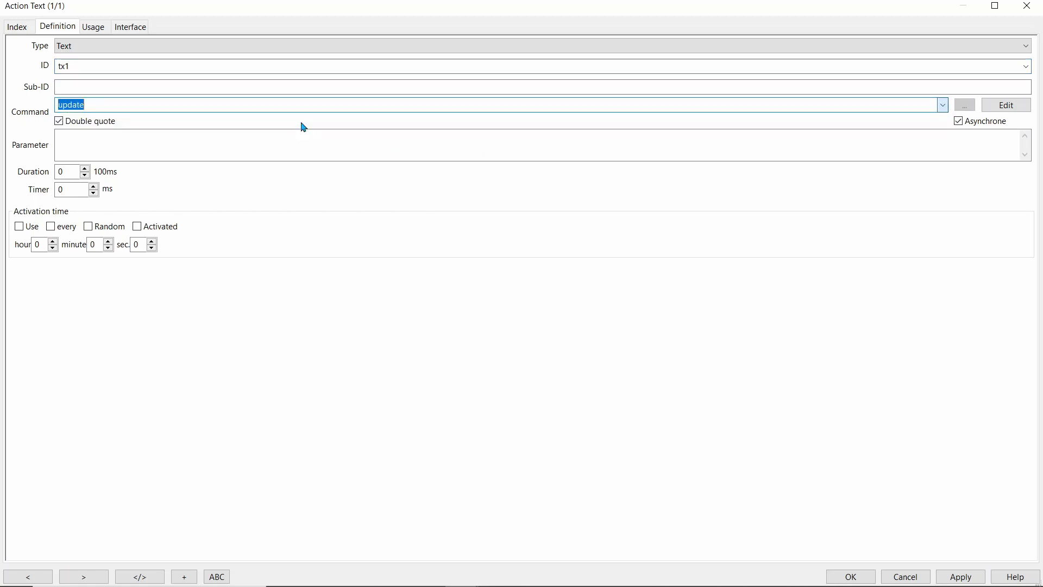
left_click(237, 150)
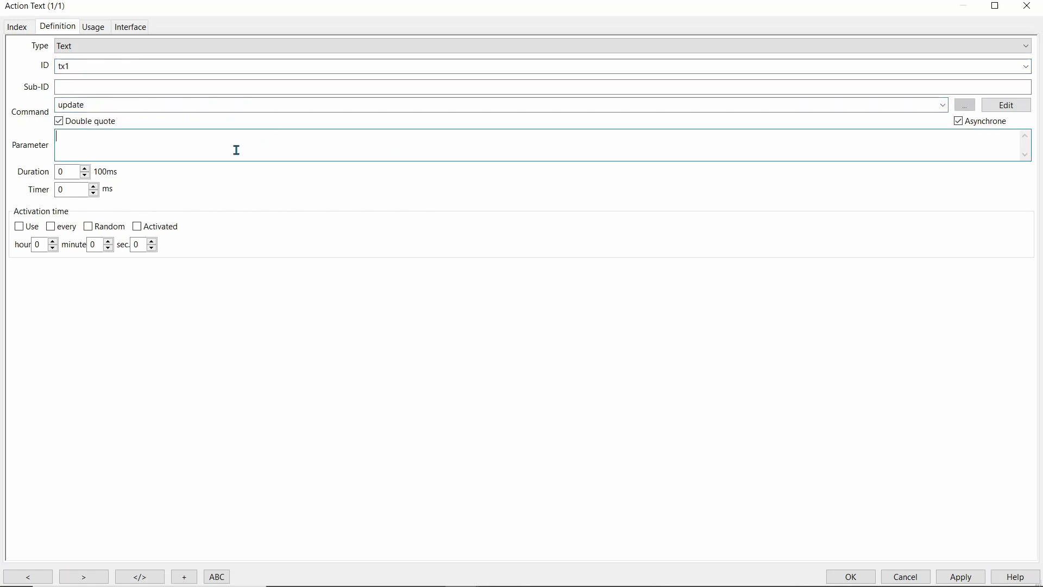
type("%mvspeed%T")
type("ha")
type("atching")
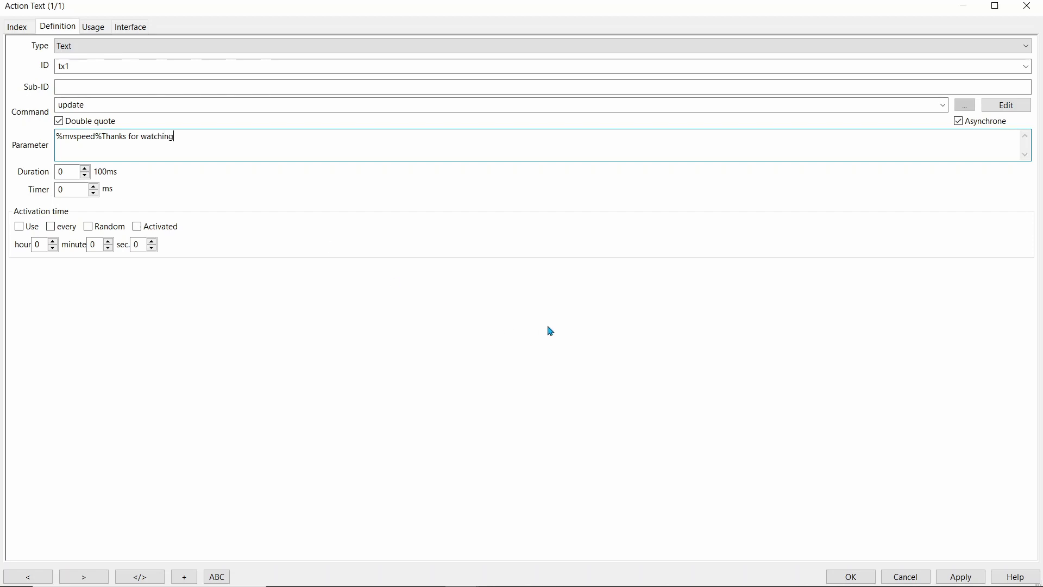
left_click(960, 577)
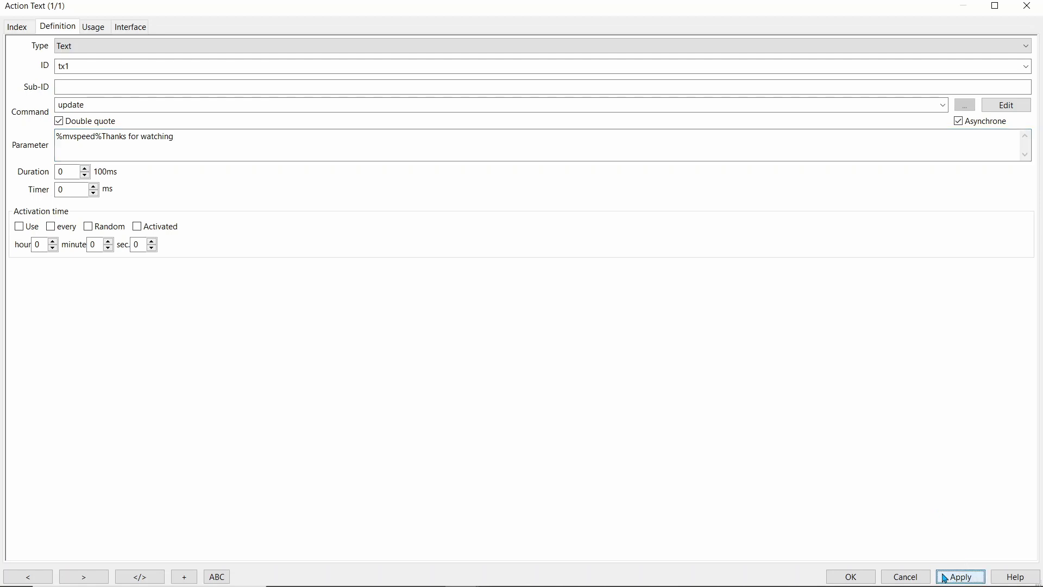
left_click(867, 578)
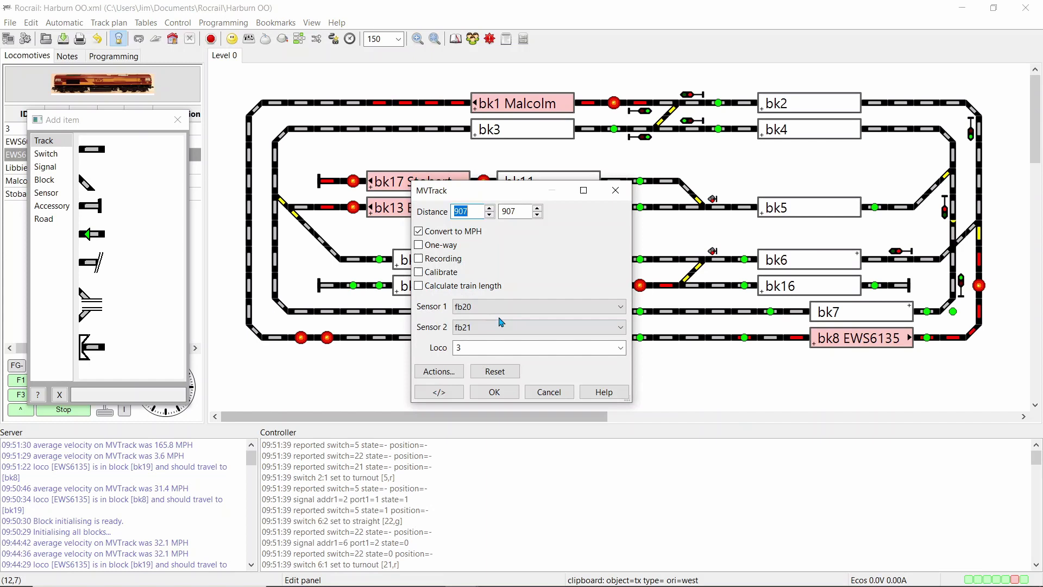
Add the Text action to MVTrack on state 'in' for any locomotive, confirming both dialogs
left_click(456, 373)
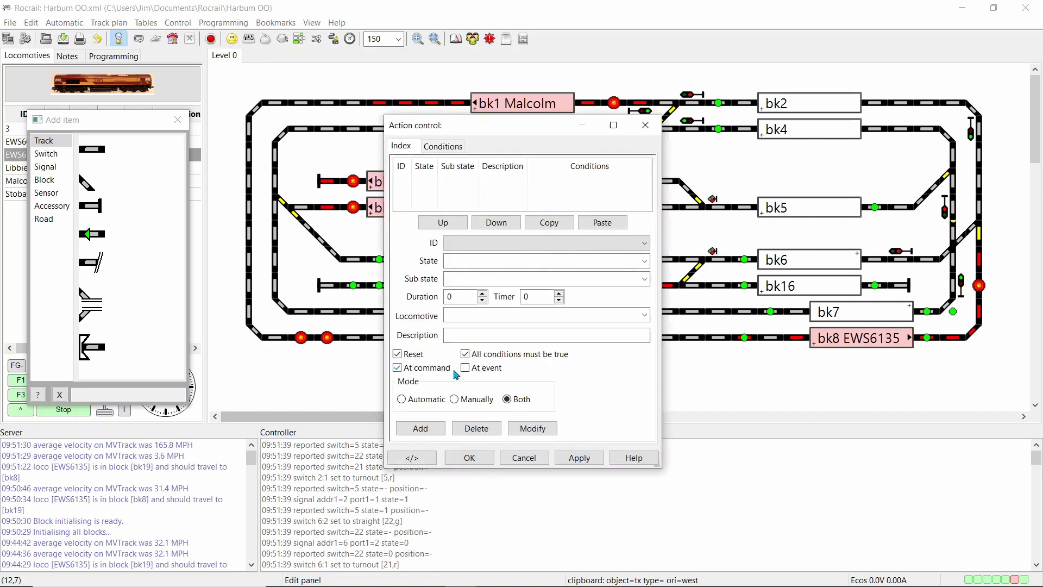
left_click(645, 242)
left_click(539, 257)
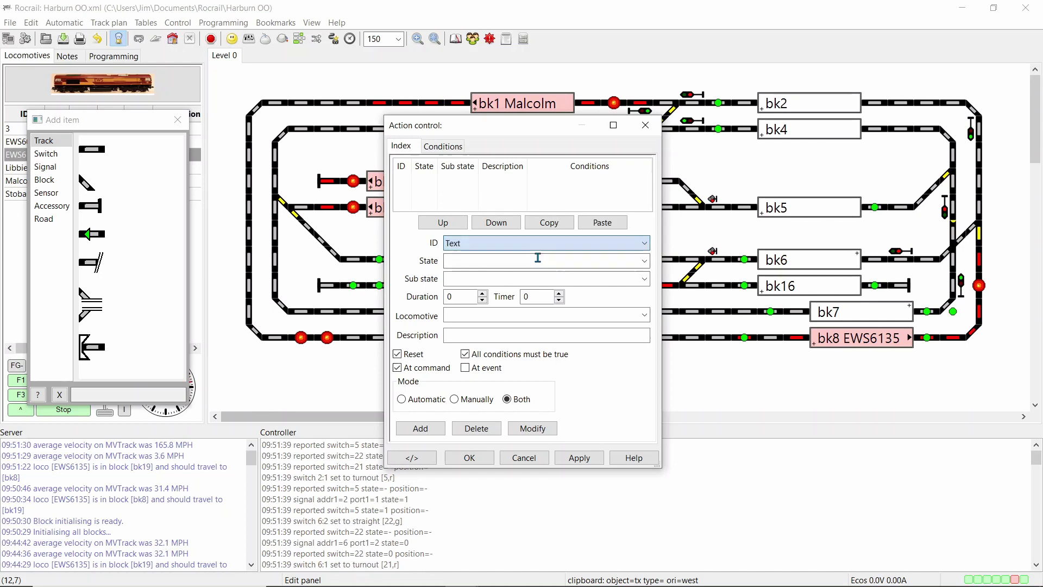
left_click(645, 262)
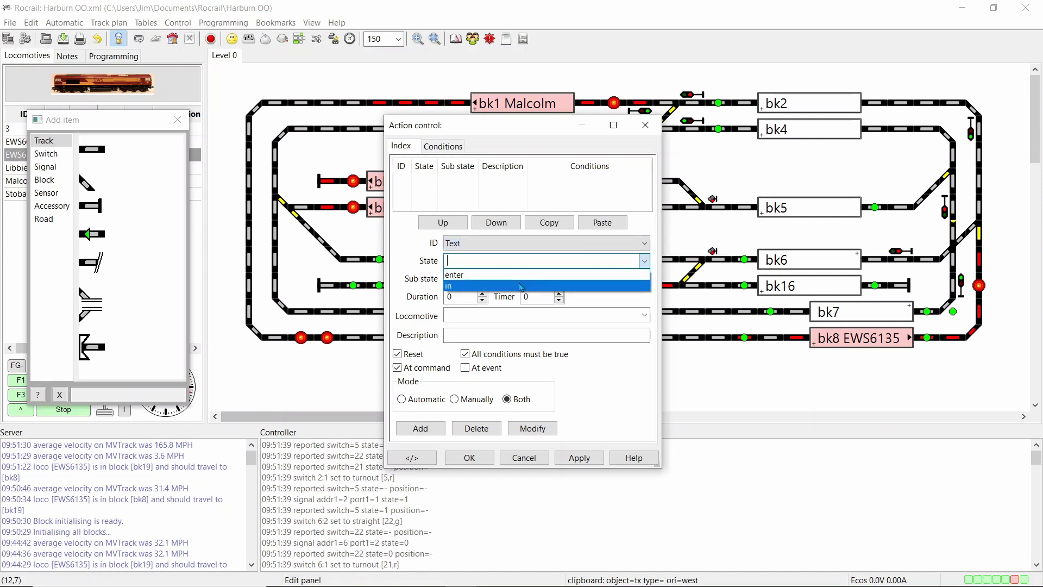
left_click(532, 285)
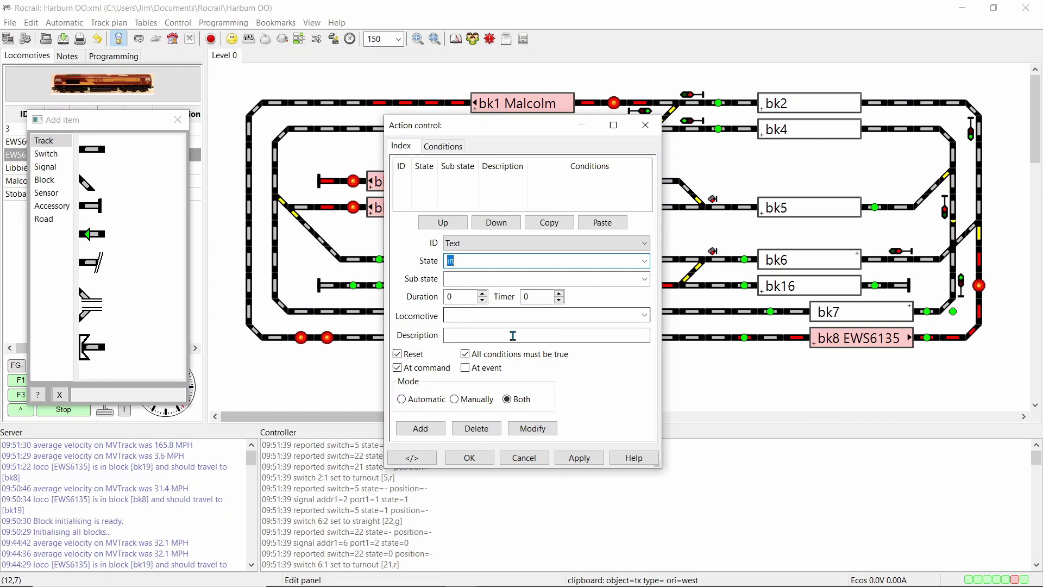
left_click(644, 316)
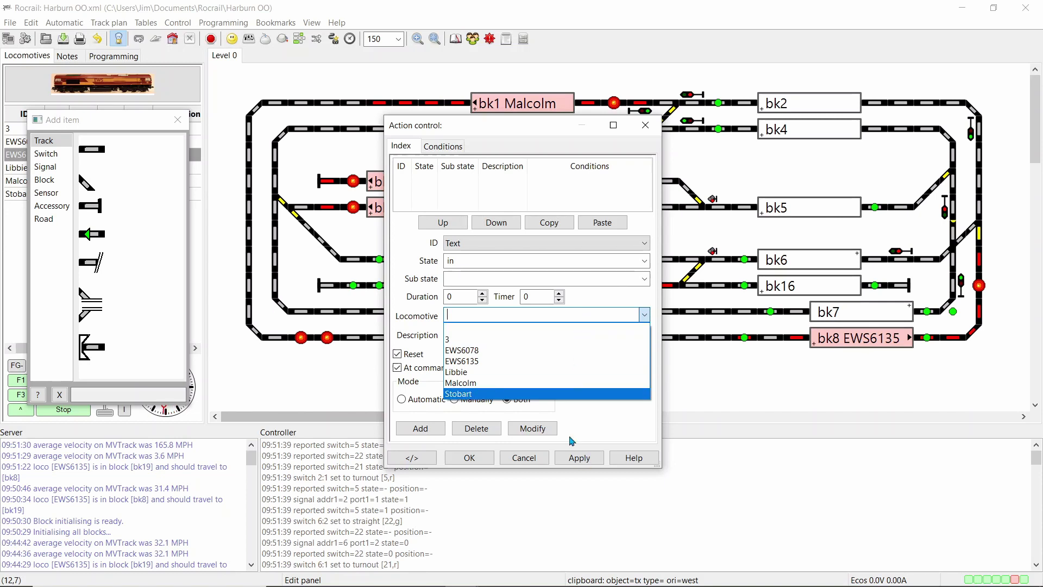
left_click(427, 435)
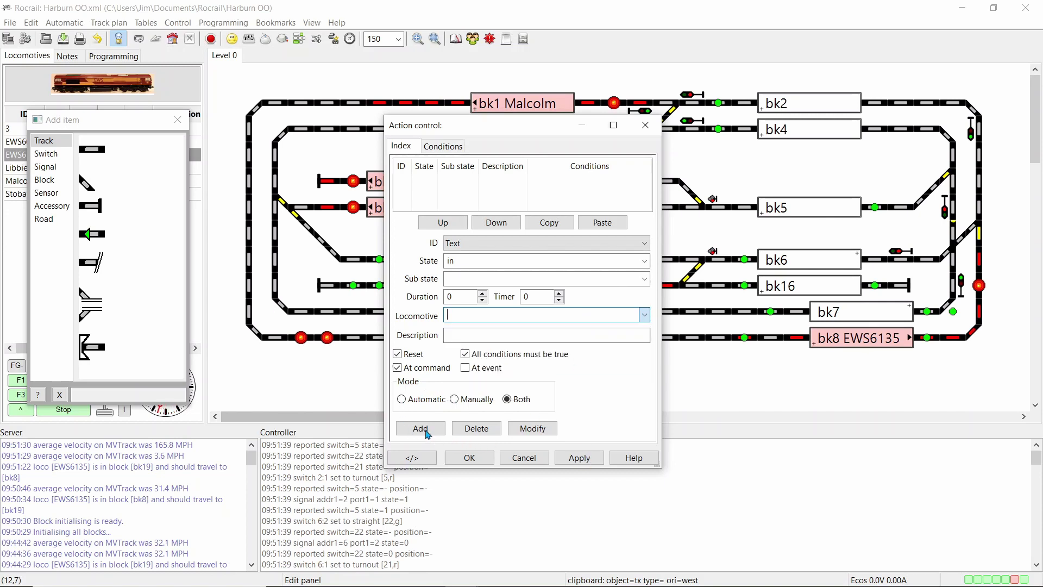
left_click(427, 430)
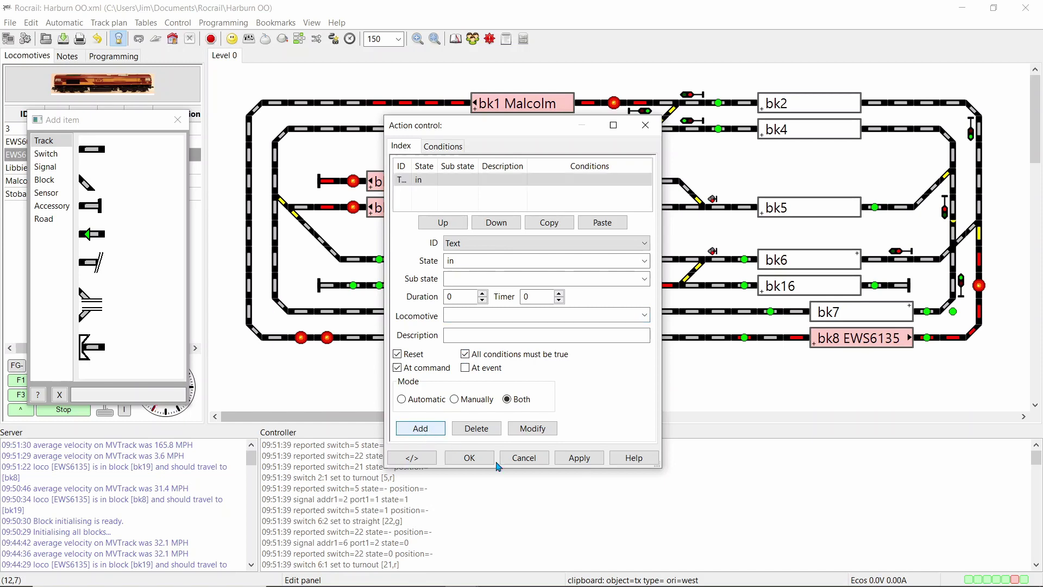
left_click(468, 459)
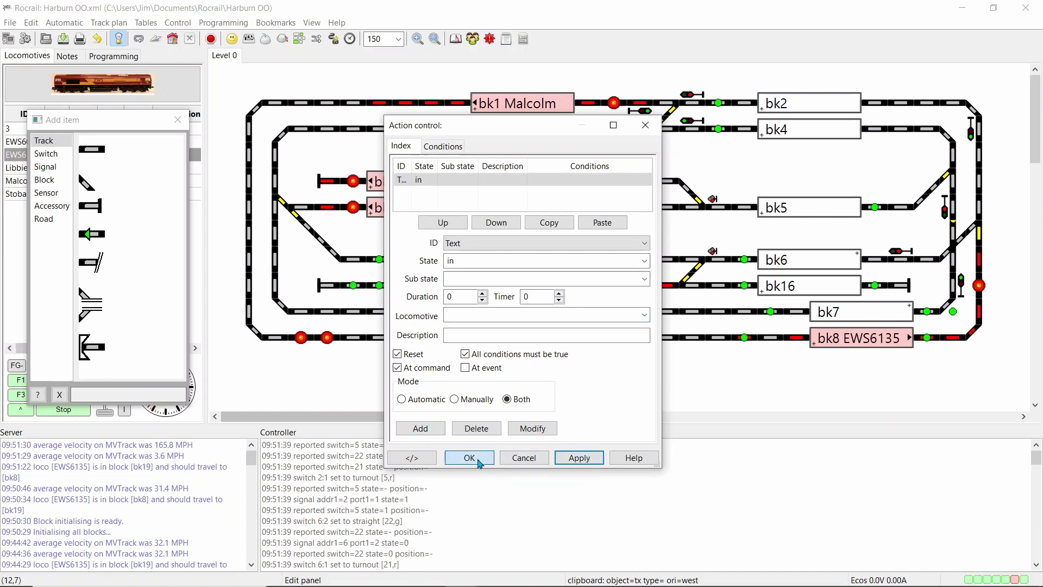
left_click(495, 392)
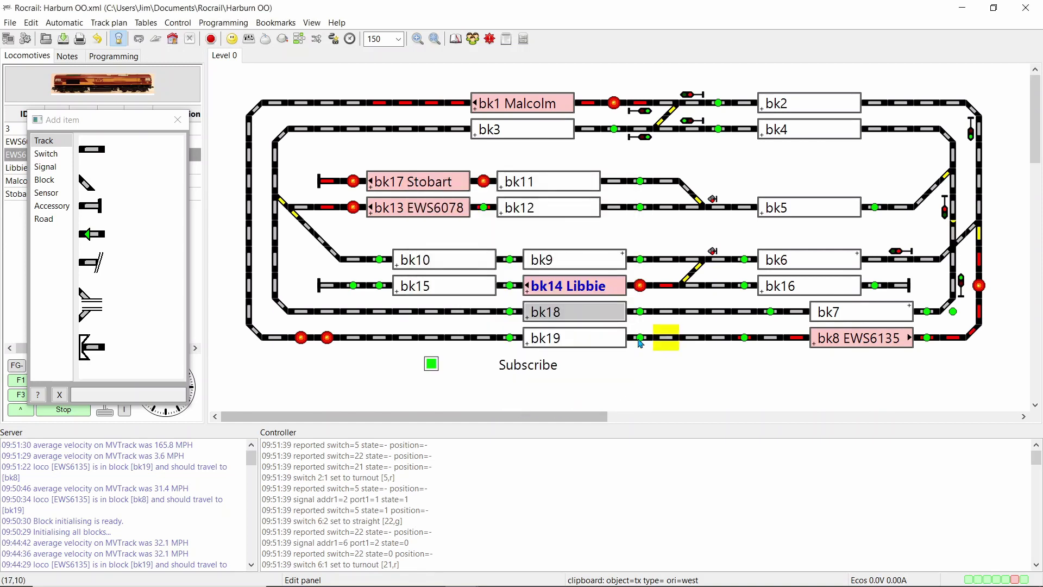
Switch to operate mode, initialise all blocks, and send EWS6135 from bk8 to bk19
left_click(111, 24)
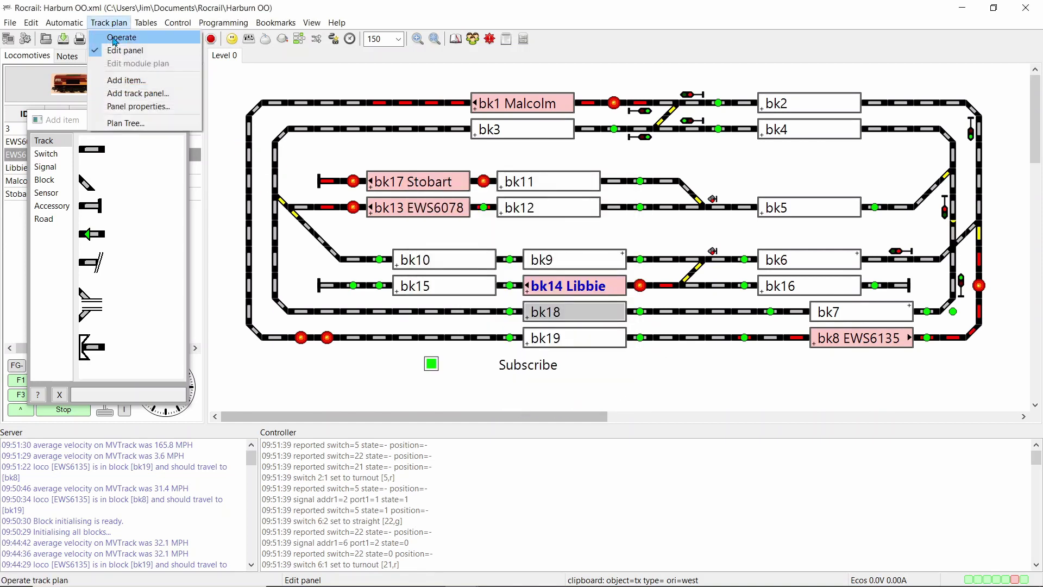
left_click(119, 39)
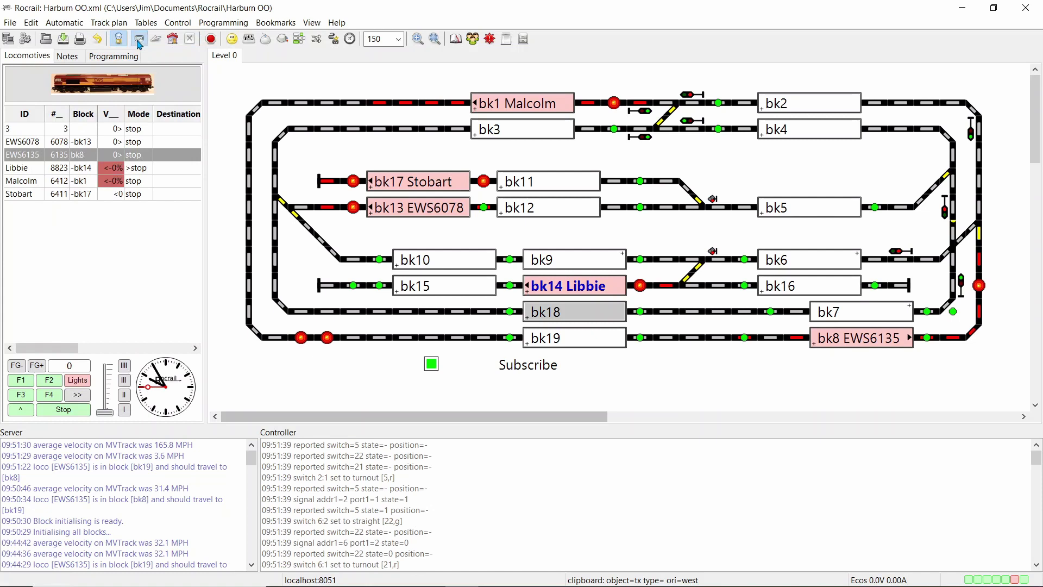
left_click(139, 42)
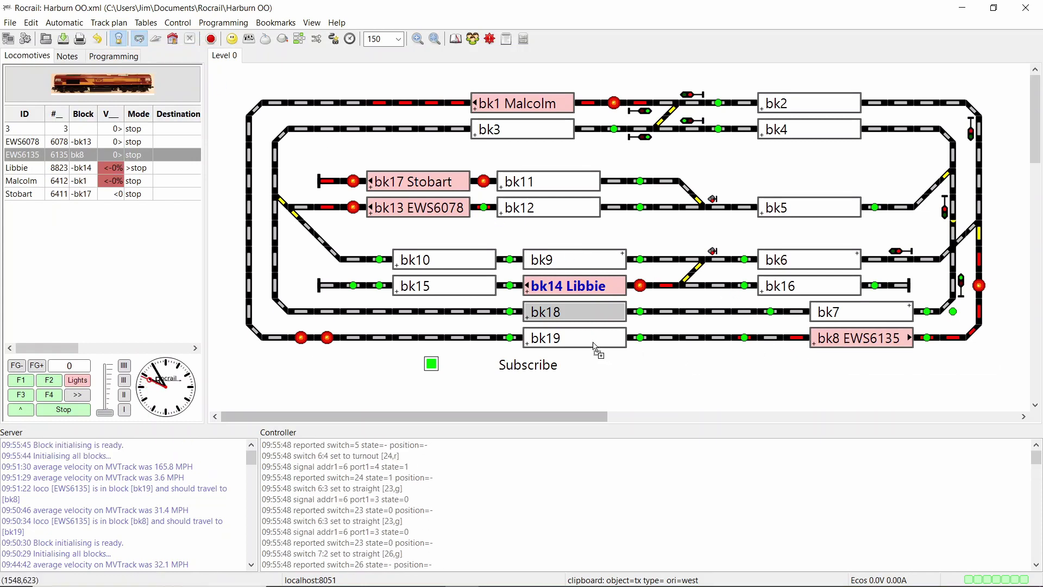
left_click_drag(595, 348, 594, 346)
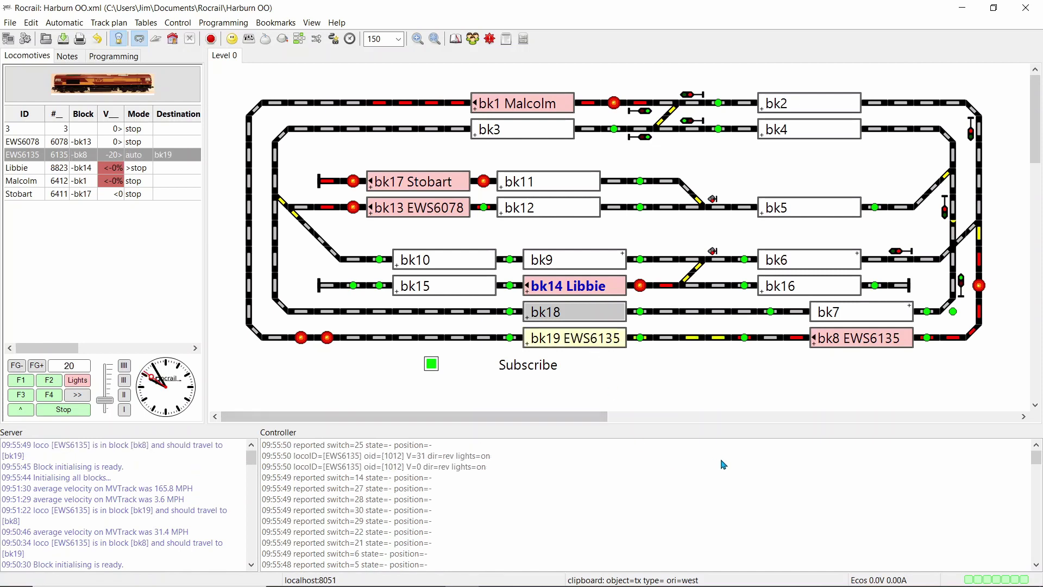